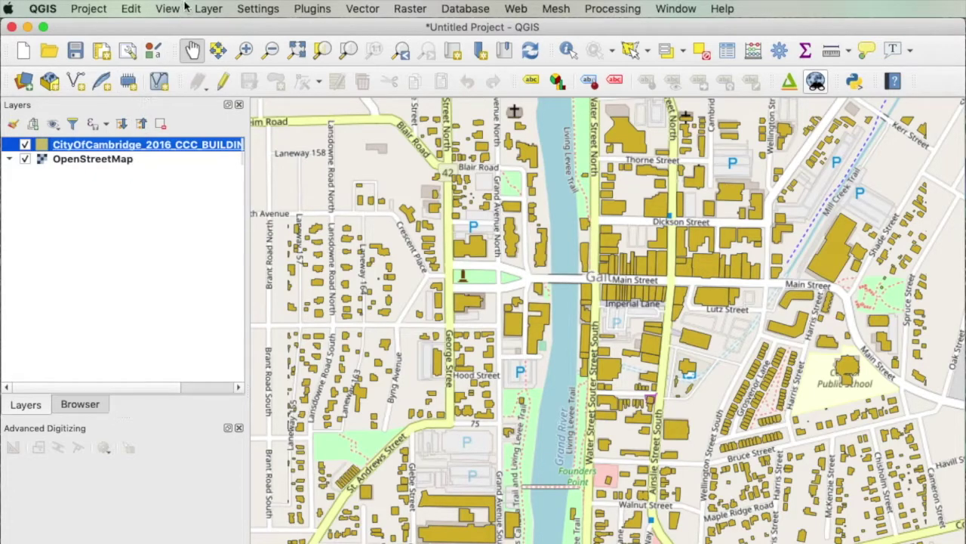
Start a new shapefile layer with its file named Pothole and saved on the Desktop
click(208, 8)
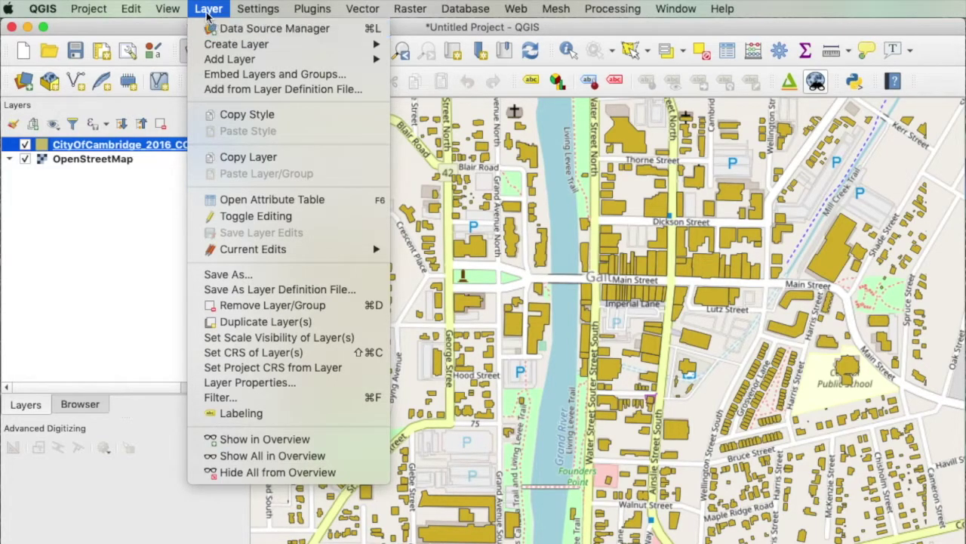
mouse_move(229, 47)
click(449, 63)
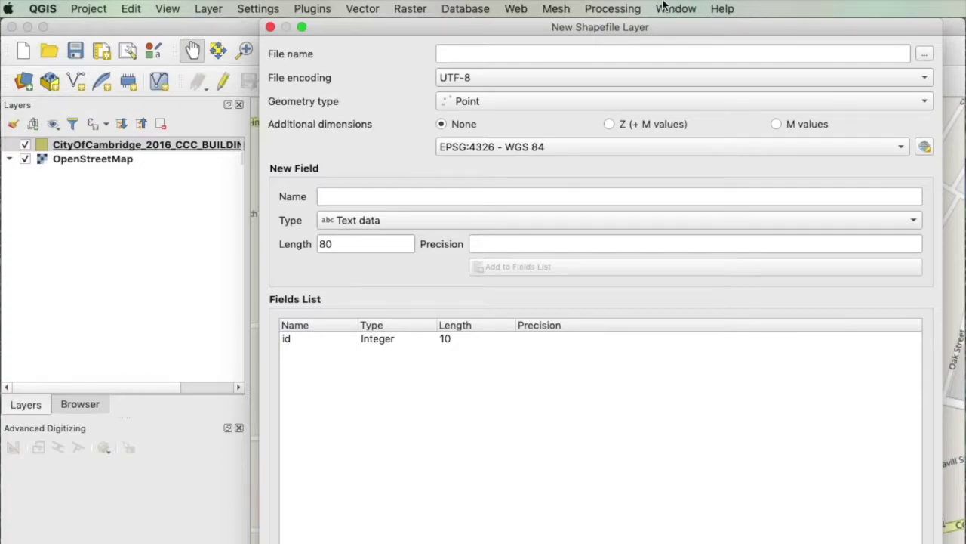
click(592, 50)
text(Pothole)
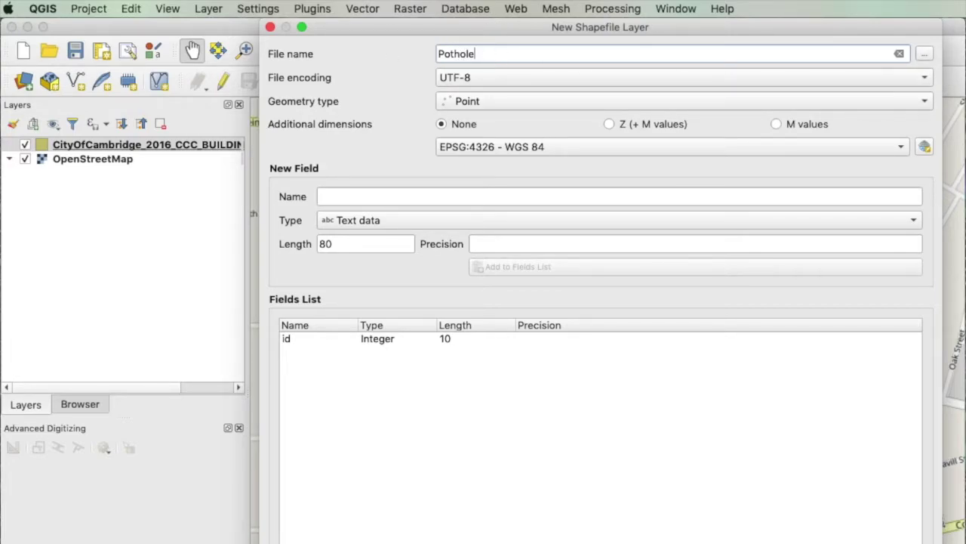
click(930, 56)
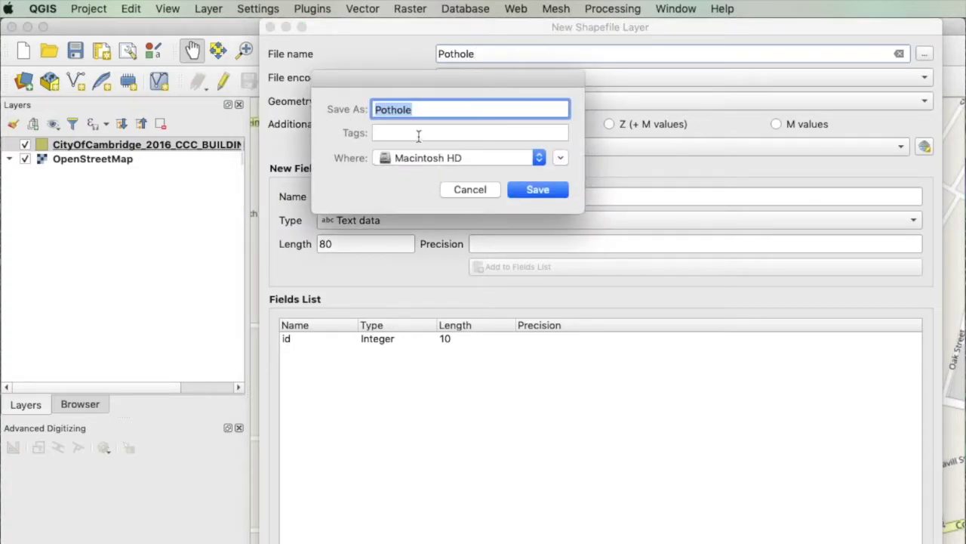
click(538, 158)
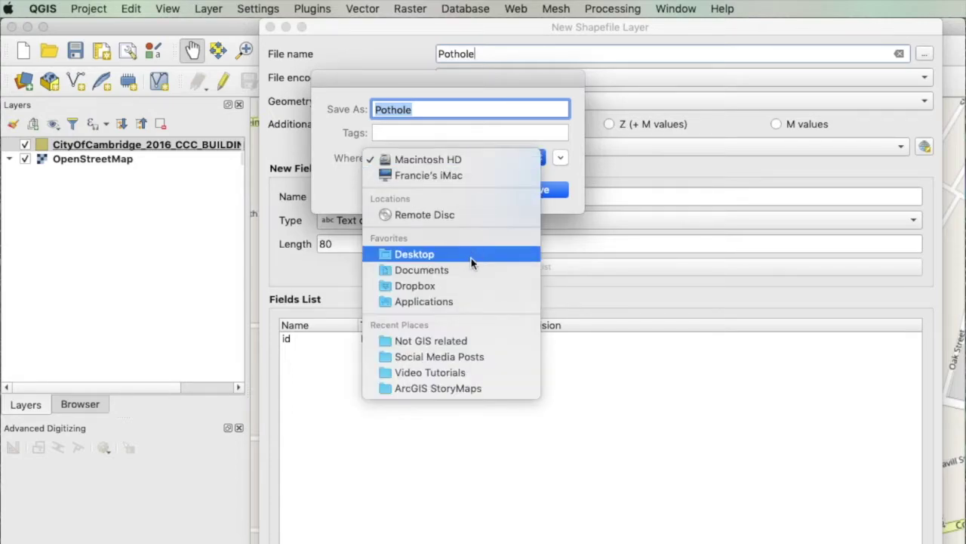
click(432, 257)
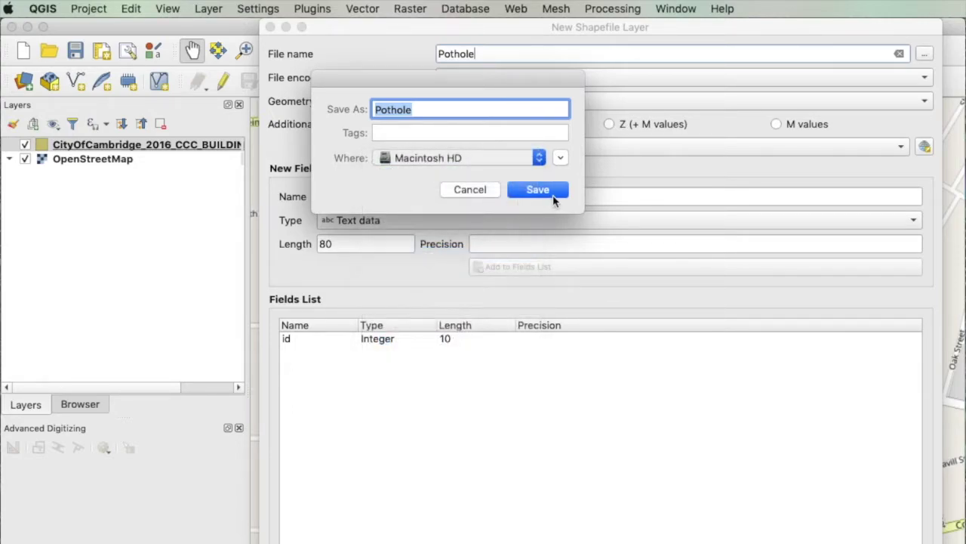
click(554, 193)
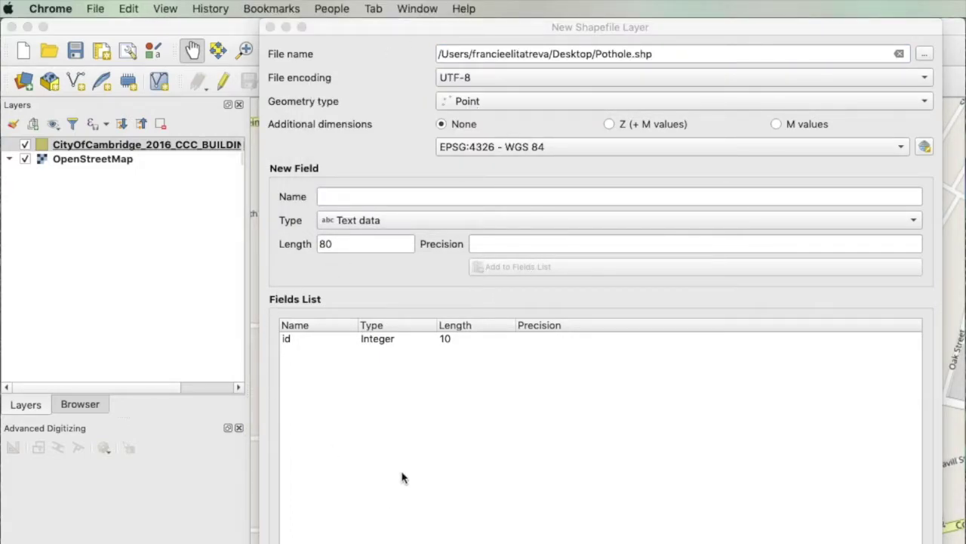
Add two text data fields of length 80, Type and Name, to the new shapefile's fields list
click(302, 333)
click(309, 338)
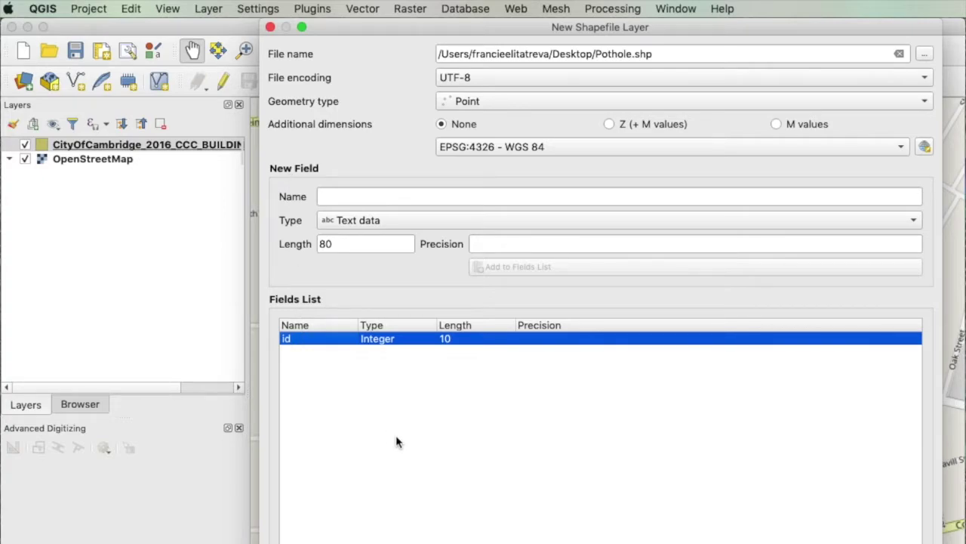
click(345, 198)
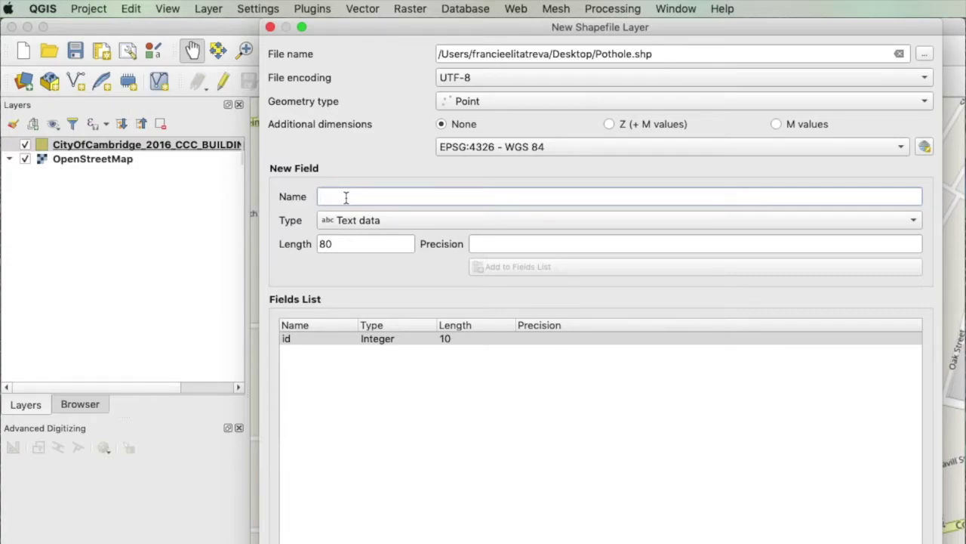
text(Type)
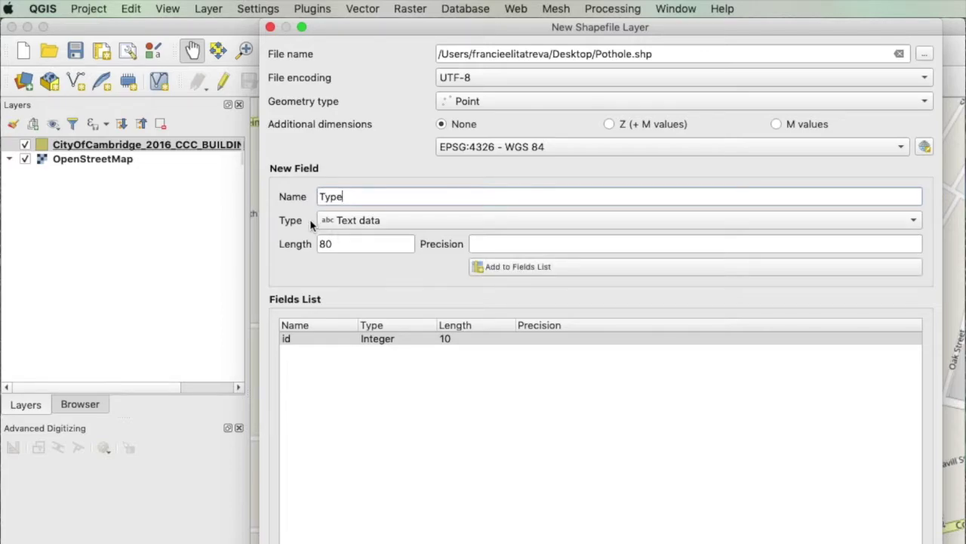
click(486, 266)
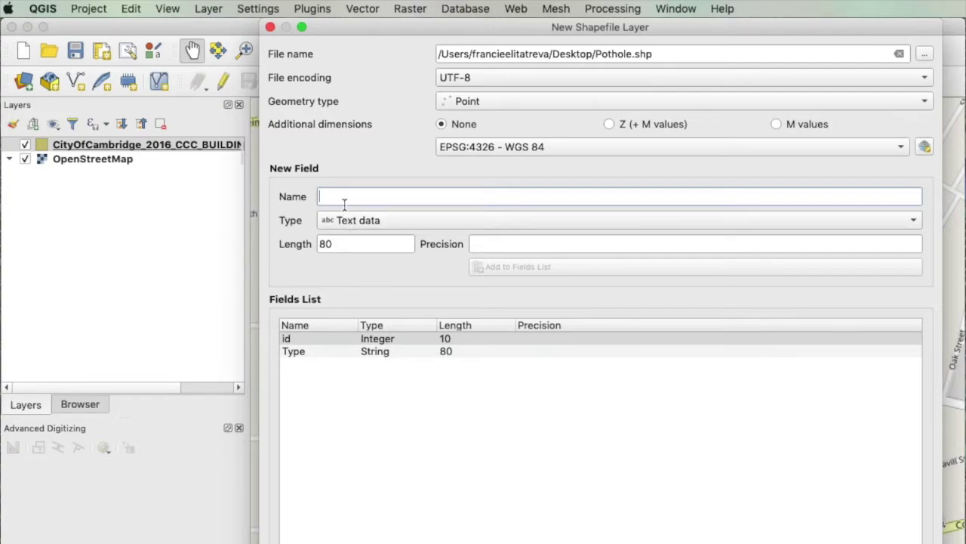
text(Name)
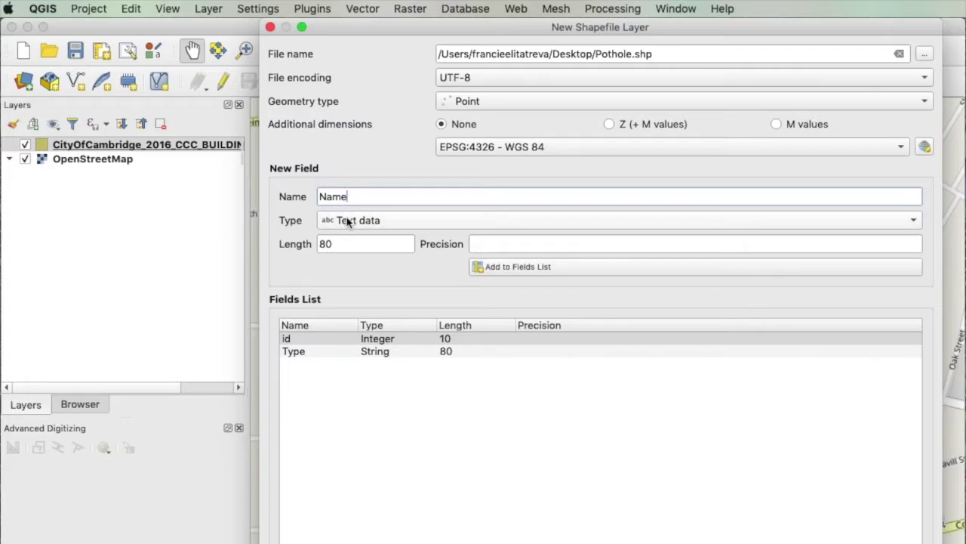
key(Return)
Add a whole number field called Length with length 10, and create the point shapefile layer
text(Length)
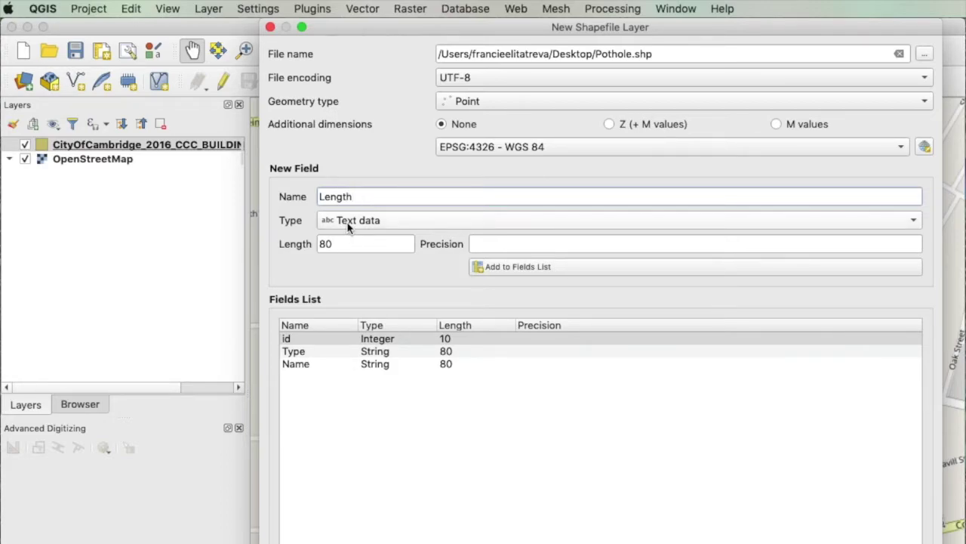
click(348, 226)
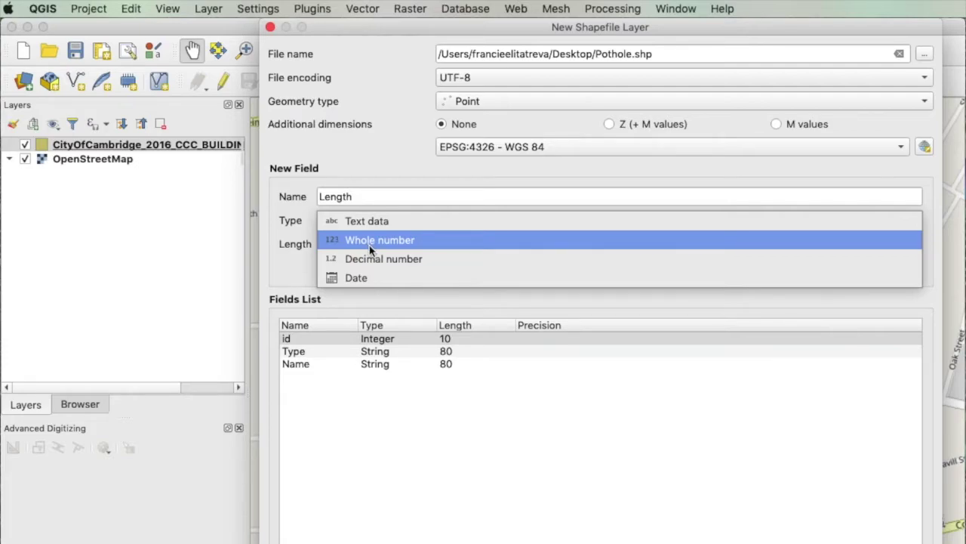
click(371, 243)
click(503, 270)
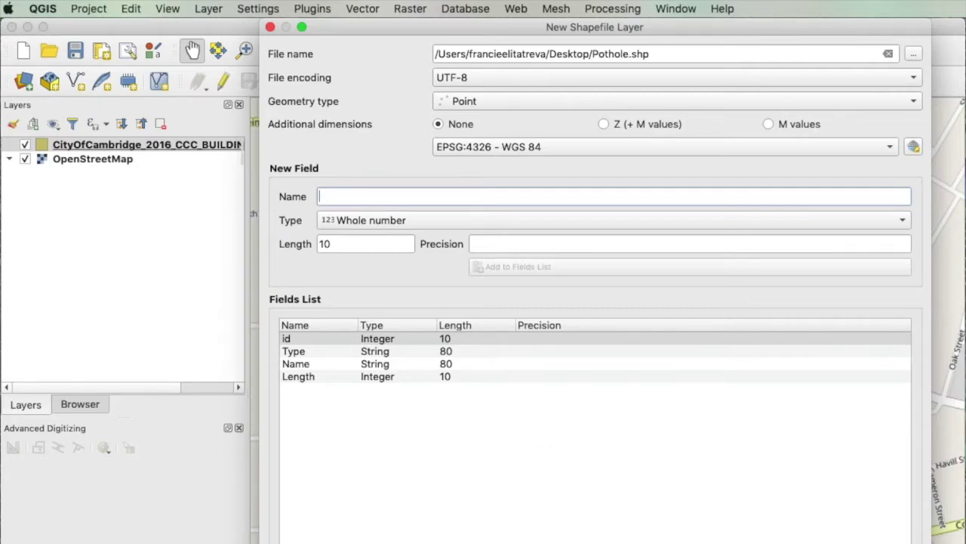
key(Return)
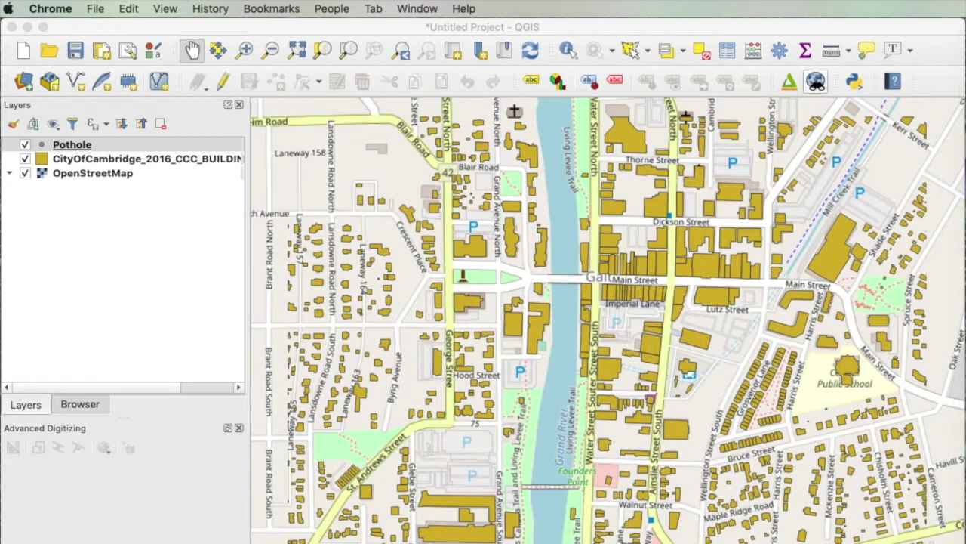
Enable editing on the Pothole layer and place a point feature on Grand Avenue South, west of the park
right_click(91, 148)
click(136, 341)
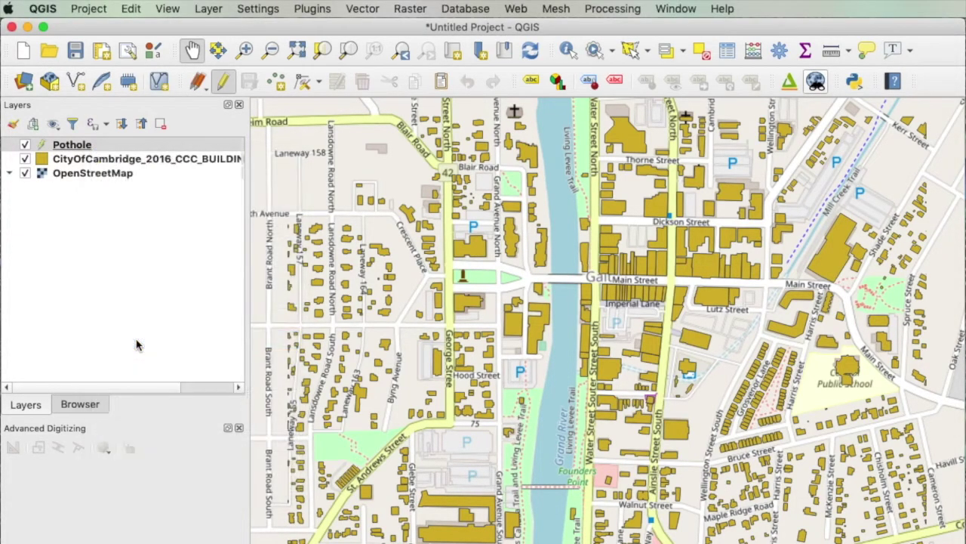
scroll(526, 375, up, 1)
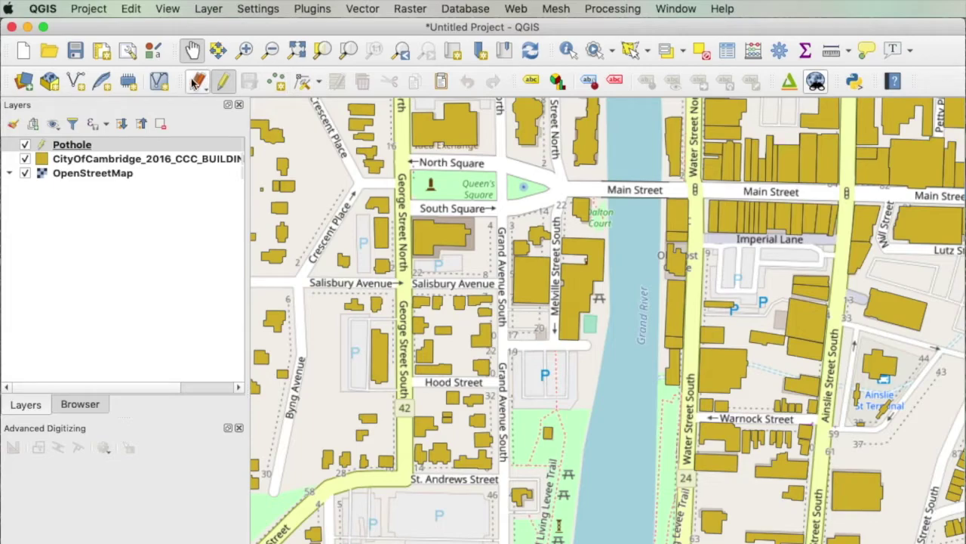
click(223, 81)
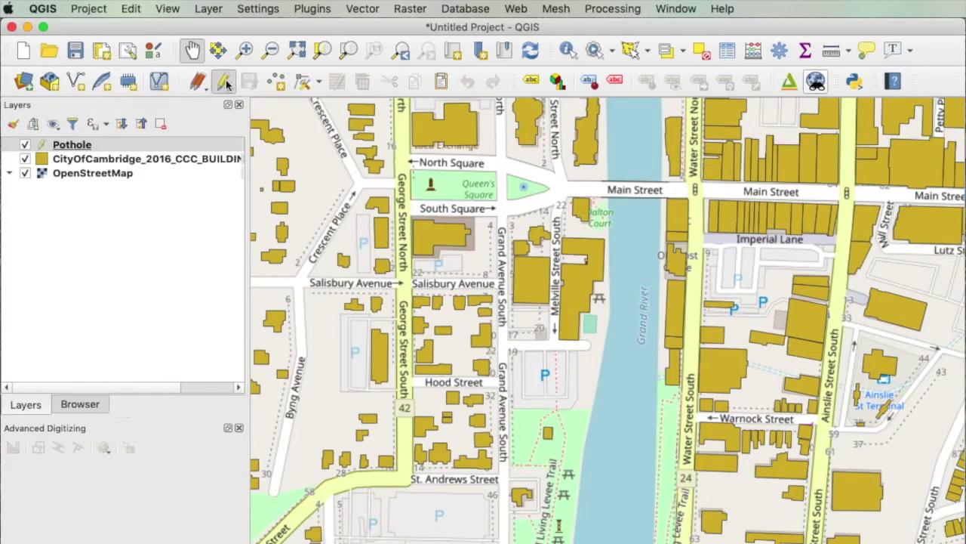
click(276, 81)
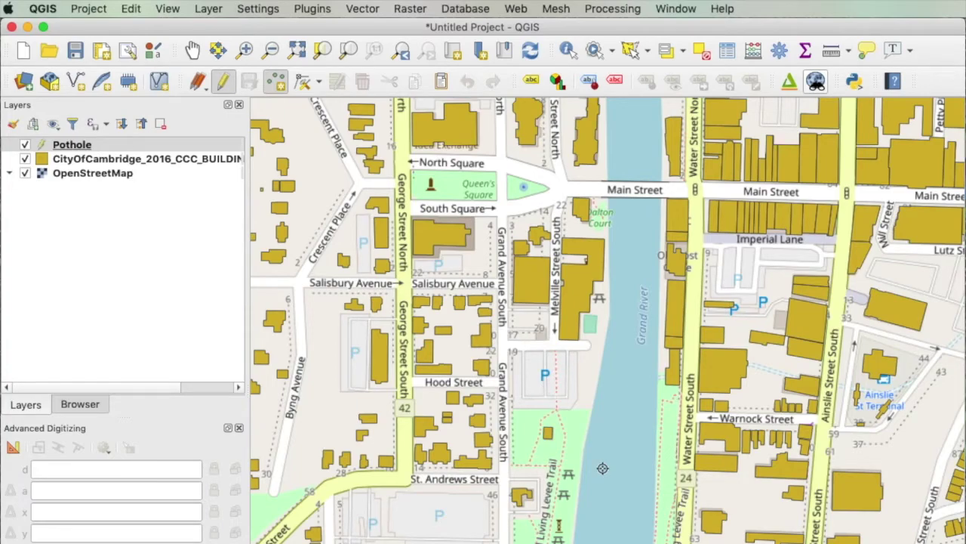
scroll(539, 454, up, 2)
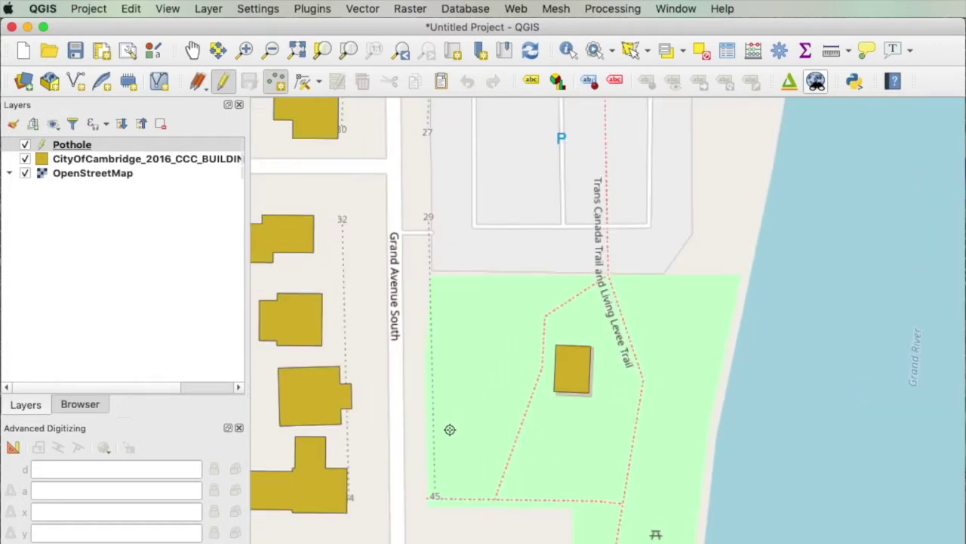
click(393, 433)
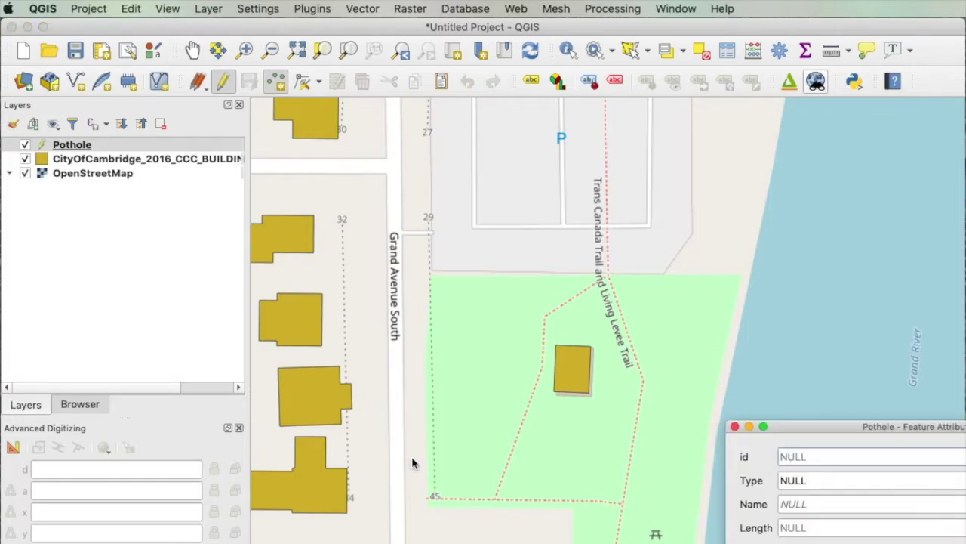
Give the new point the attributes id 1, Type Large, Name Pothole #1 and Length 10
drag(843, 422, 633, 362)
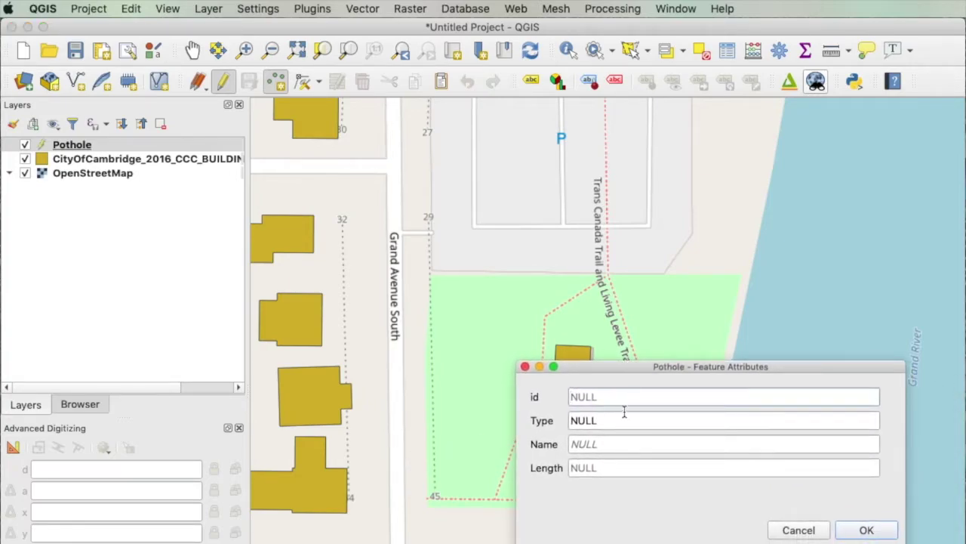
text(1)
key(Tab)
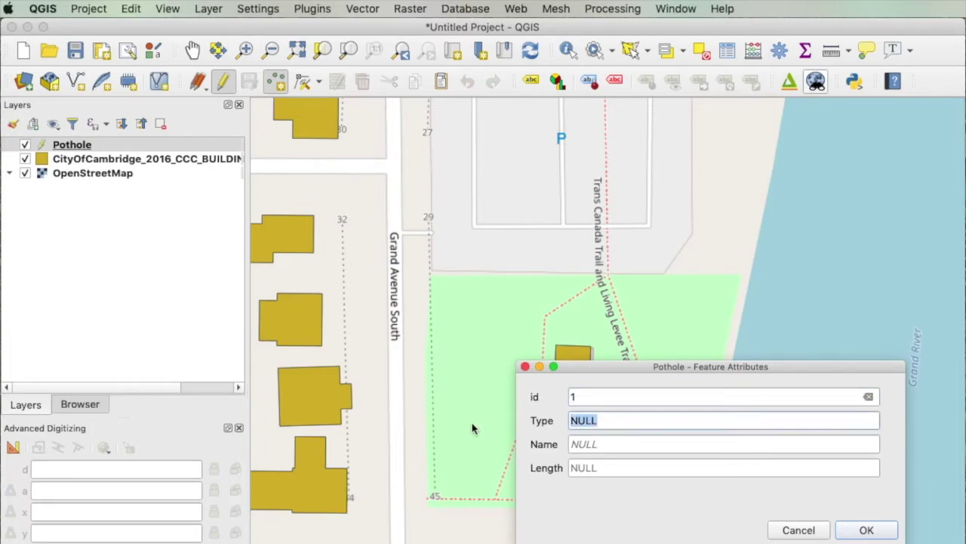
text(Large)
click(606, 444)
text(Pothole #1)
key(Tab)
text(10)
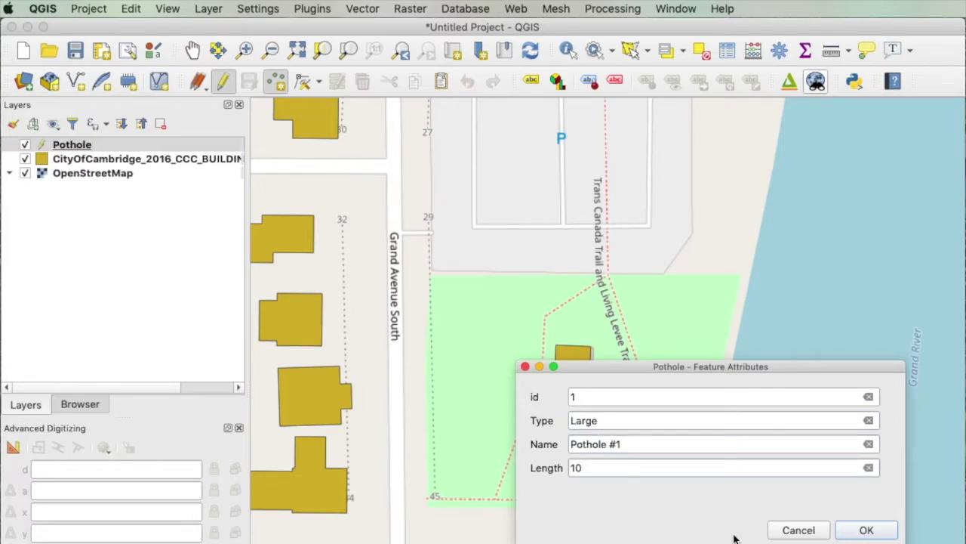
click(851, 530)
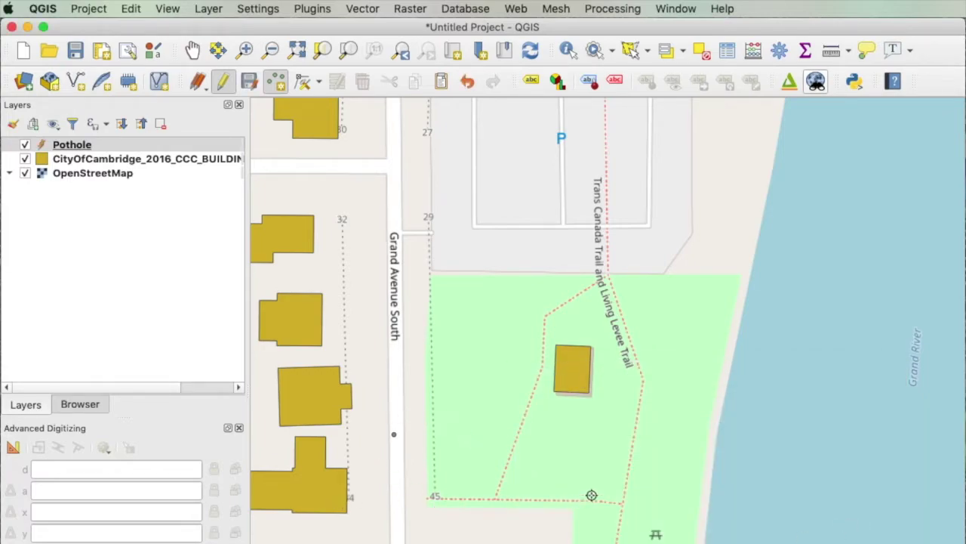
Add a second point in the Grand River with id 2, Type Small, Name Pothole #2 and Length 5
click(843, 362)
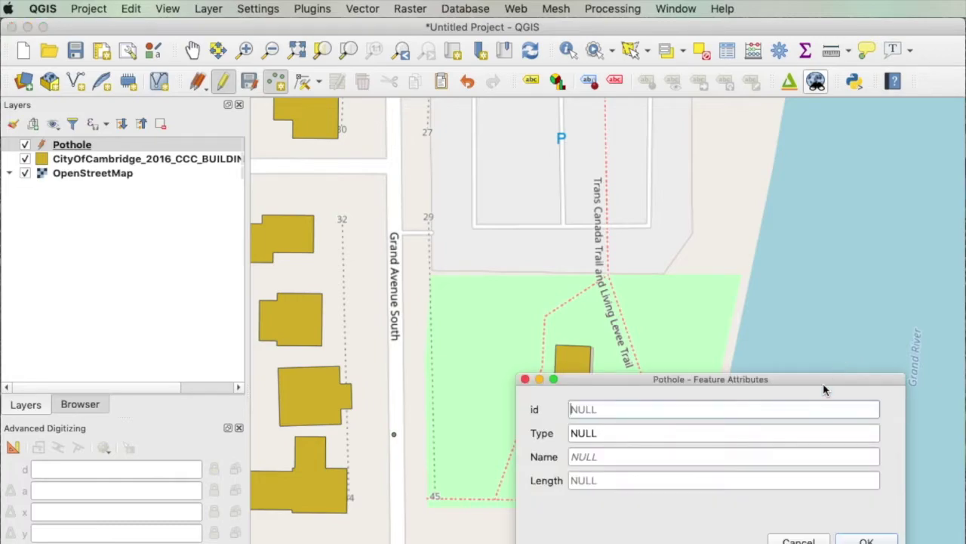
click(638, 406)
text(2)
key(Tab)
text(Small)
key(Tab)
text(Pothole #2)
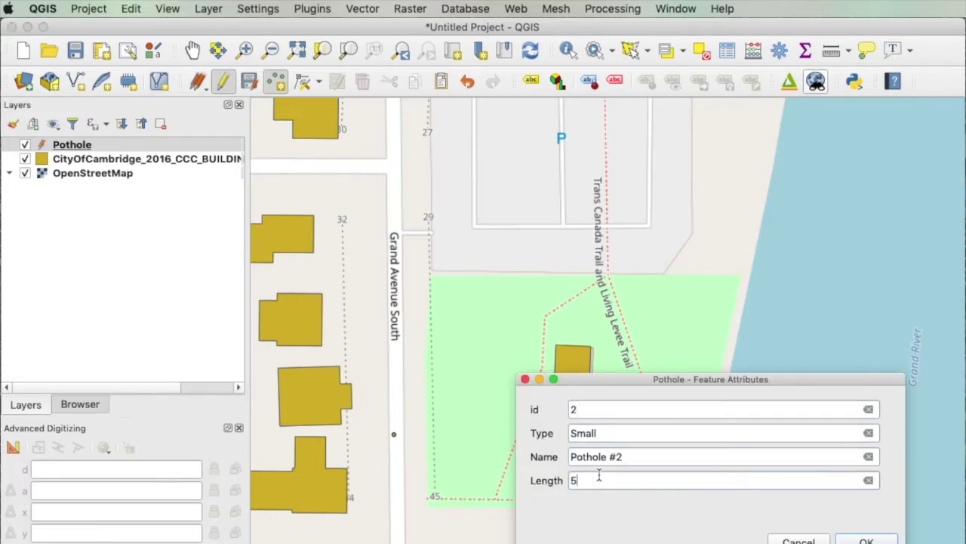
key(Return)
Add a third pothole point with id 3, Type Large and Name Pothole #3
scroll(766, 347, down, 1)
click(642, 361)
text(3)
key(Tab)
text(Large)
key(Tab)
text(Pothole #3)
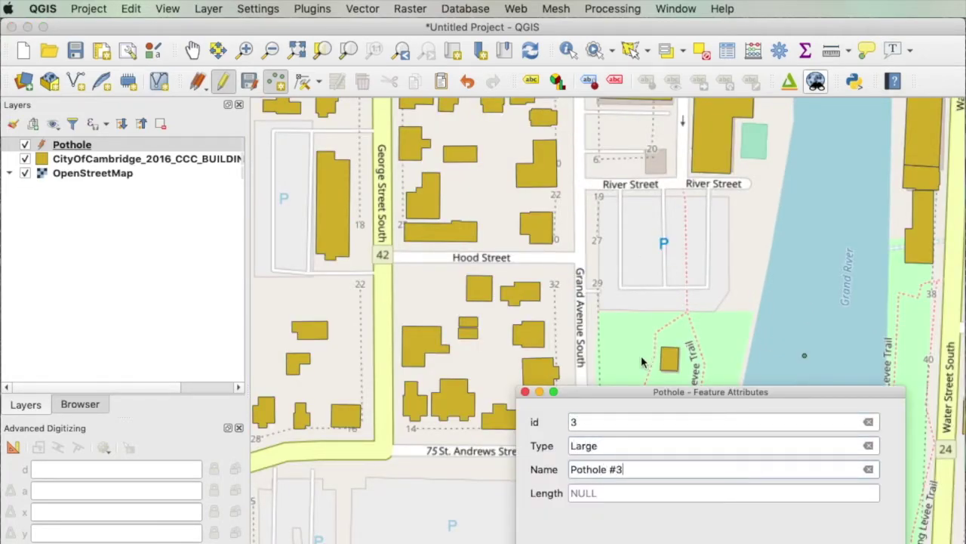
key(Return)
Add a fourth pothole point with id 4, Type Large, Name Pothole #4 and Length 10
scroll(613, 378, down, 1)
click(436, 485)
text(4)
key(Tab)
text(Large)
key(Tab)
text(Pothole #4)
key(Tab)
text(10)
key(Return)
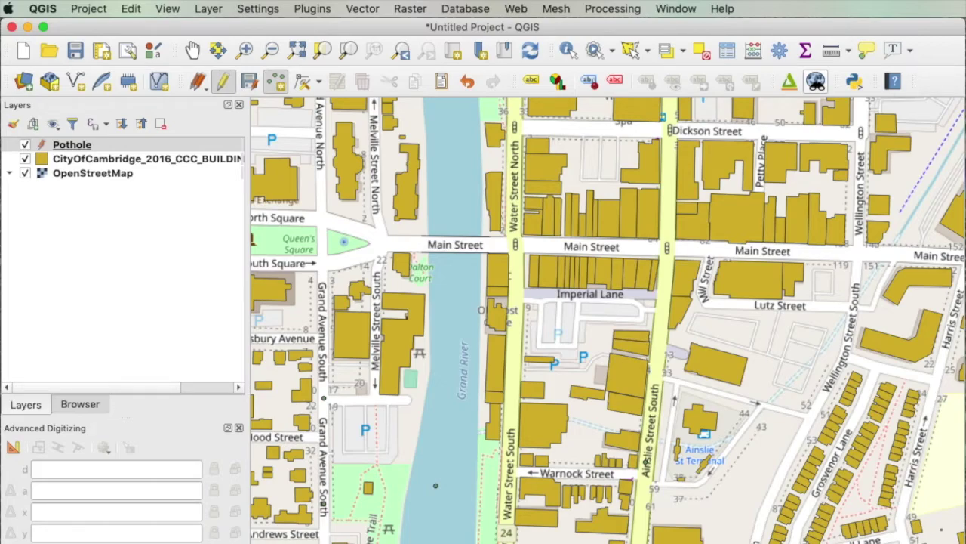
Stop editing the Pothole layer and save its changes
click(223, 81)
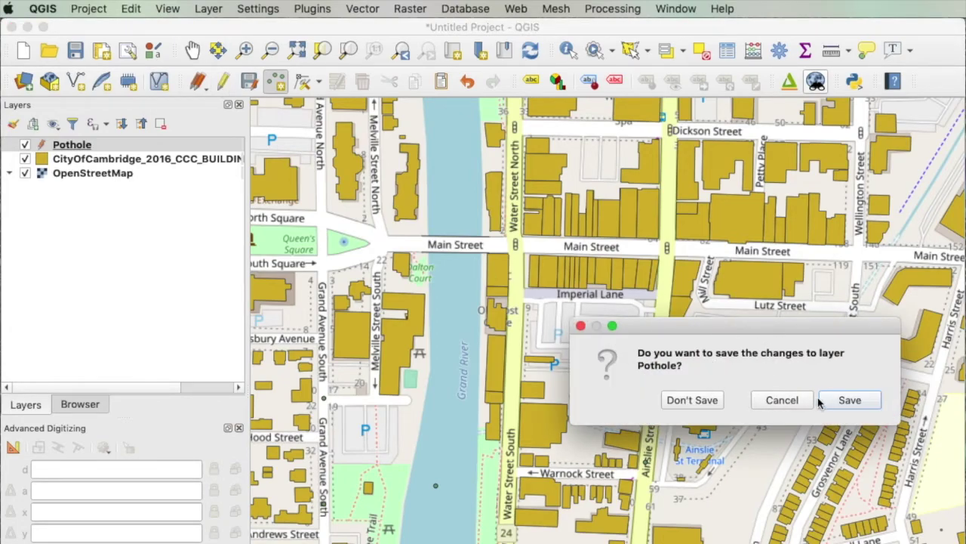
click(846, 400)
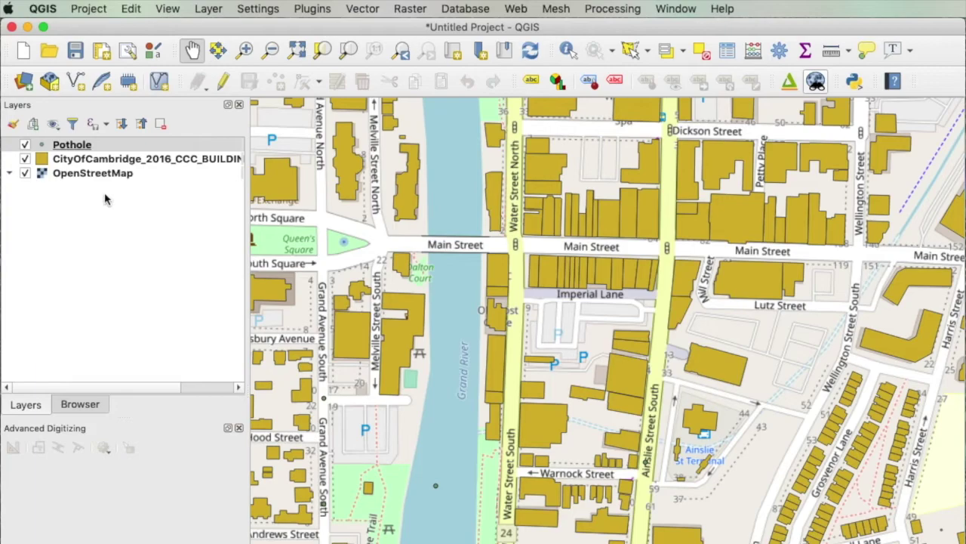
Hide the Pothole layer and show it again to check the placed points on the map
drag(459, 466, 545, 438)
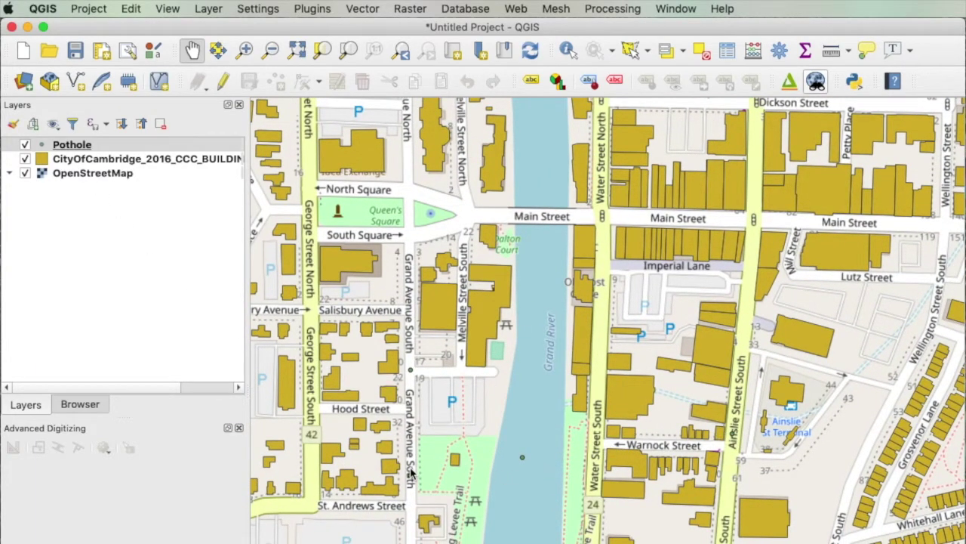
click(25, 144)
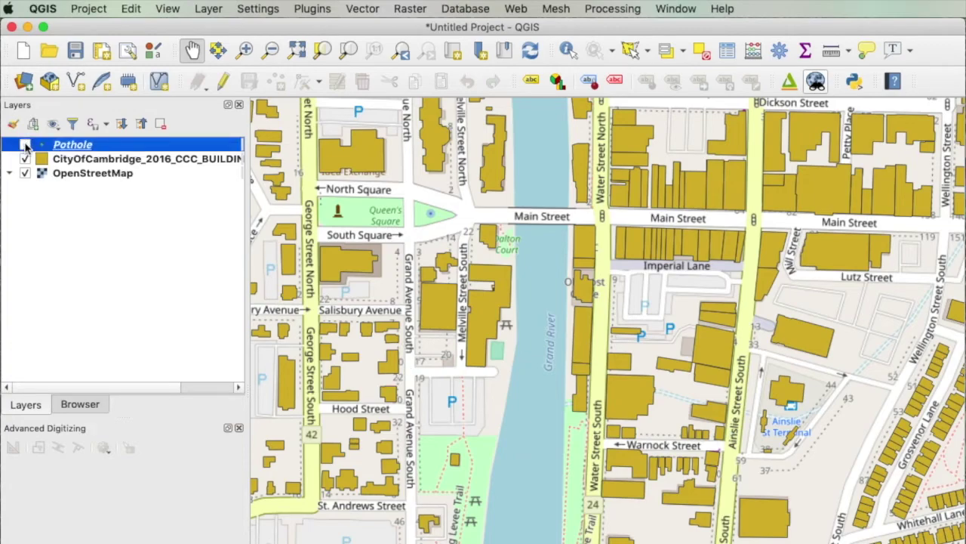
click(25, 144)
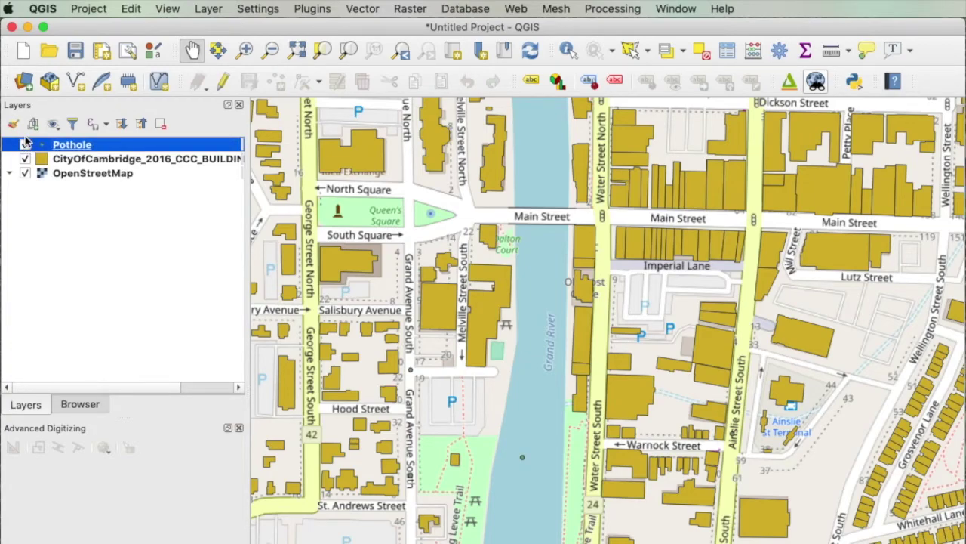
Identify the pothole point on Ainslie Street South near Warnock Street and examine its attribute values with the full field names readable
click(566, 51)
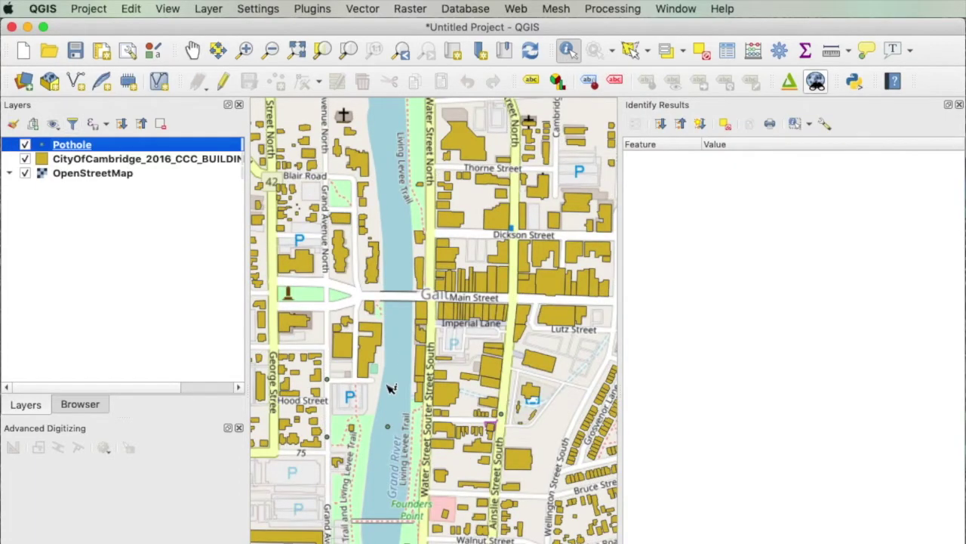
click(503, 415)
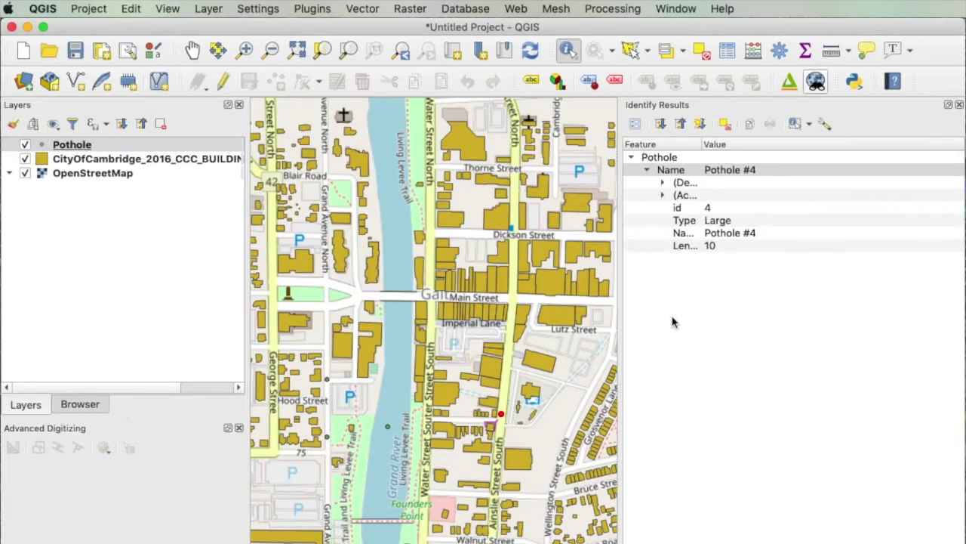
drag(620, 157, 575, 156)
drag(656, 144, 730, 141)
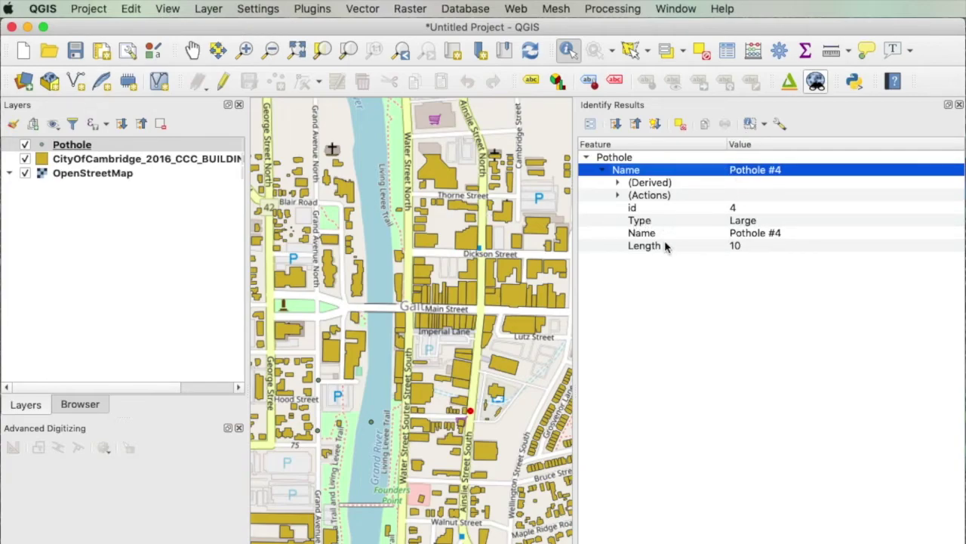
click(959, 105)
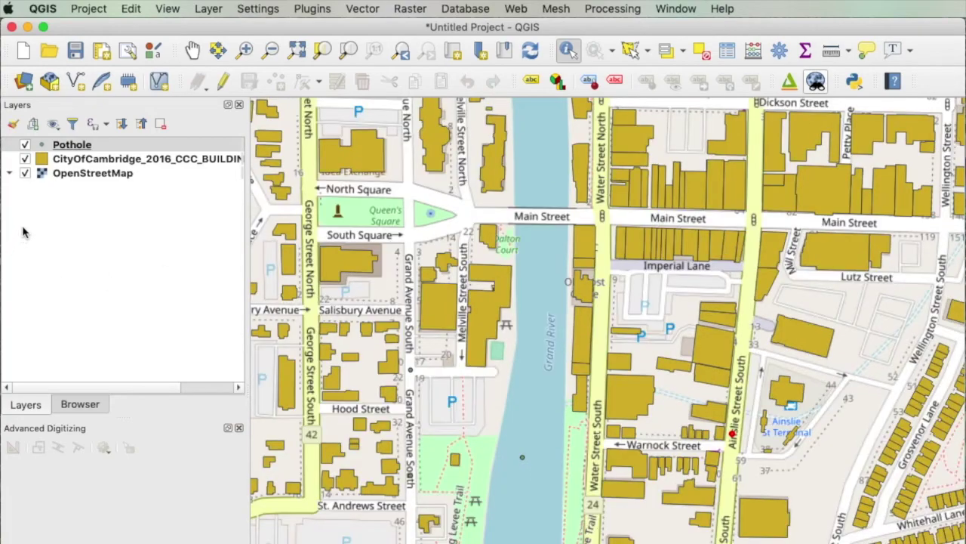
Start exporting the Pothole layer's features to a new file and set the format to AutoCAD DXF
right_click(66, 150)
mouse_move(119, 448)
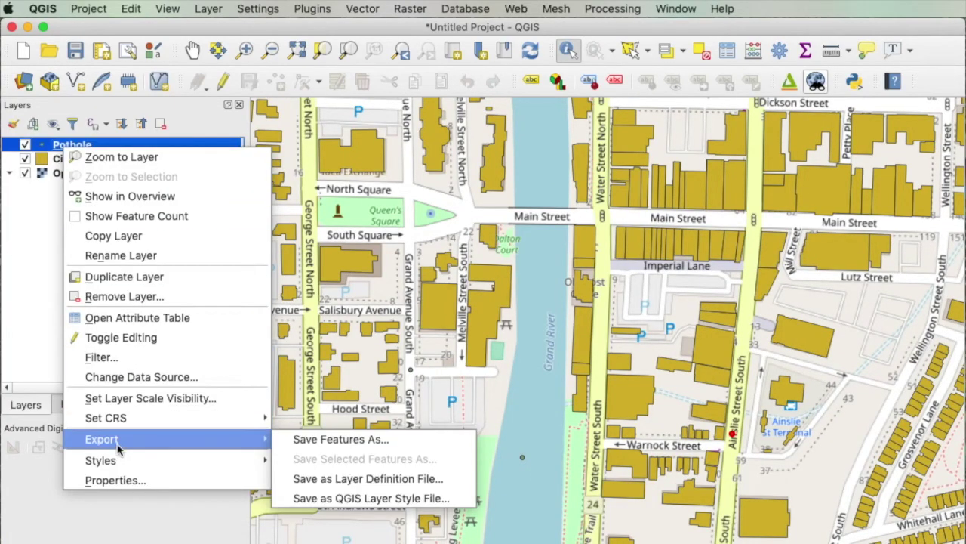
click(319, 440)
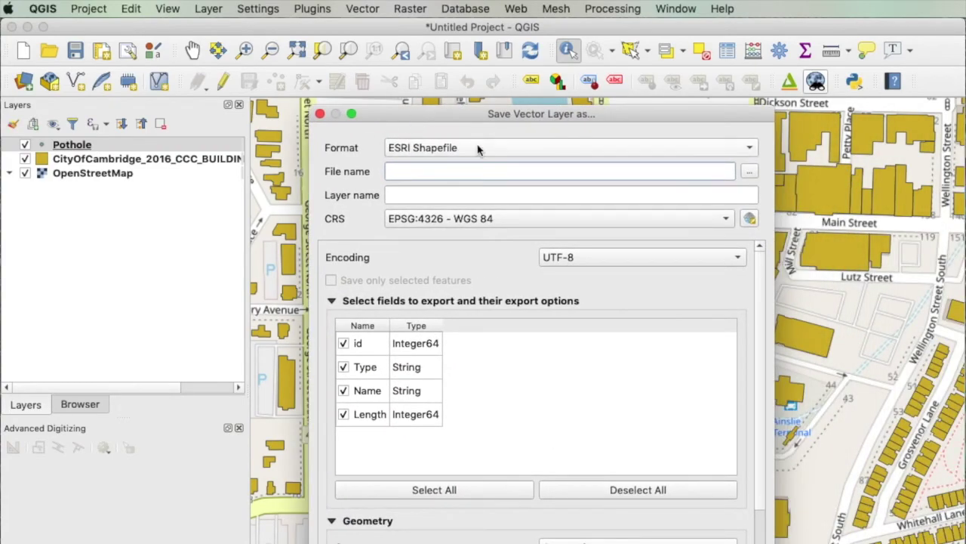
click(483, 148)
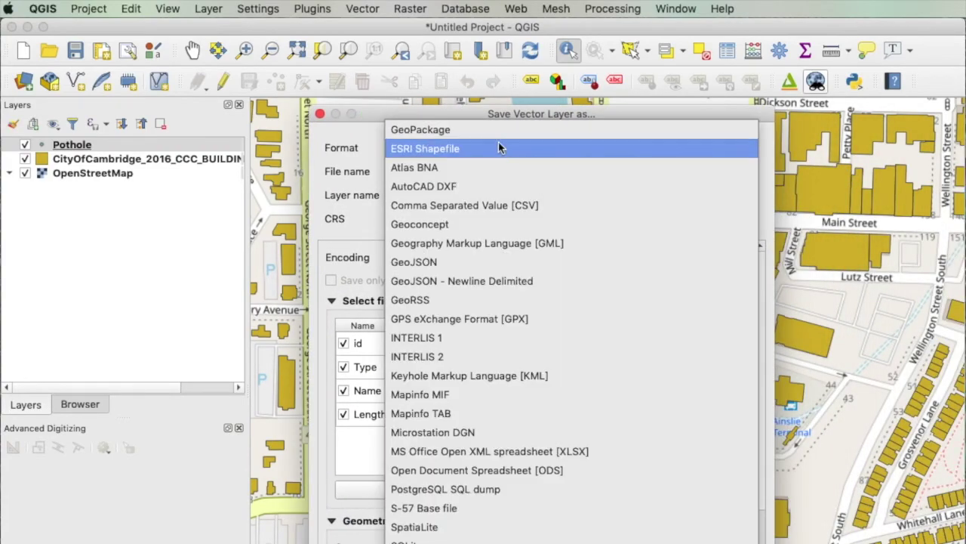
click(458, 188)
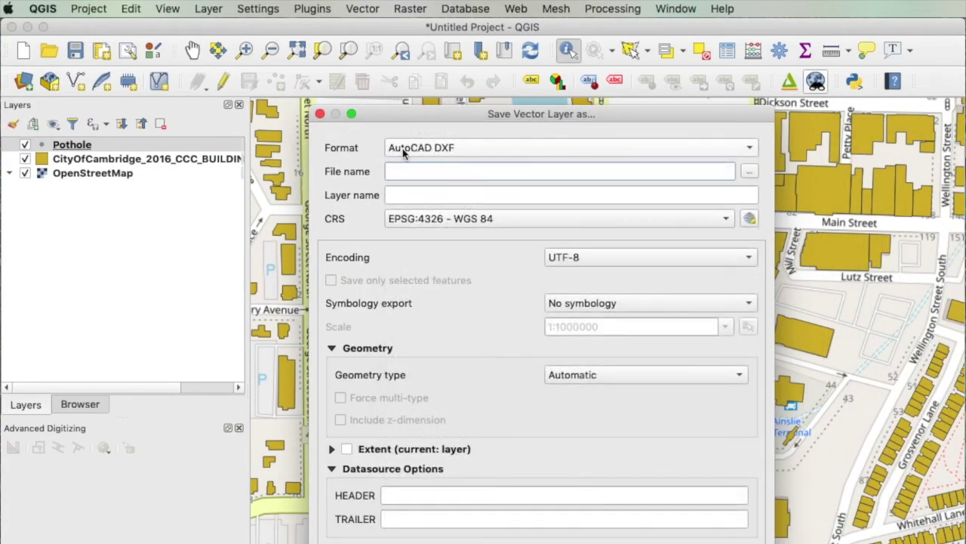